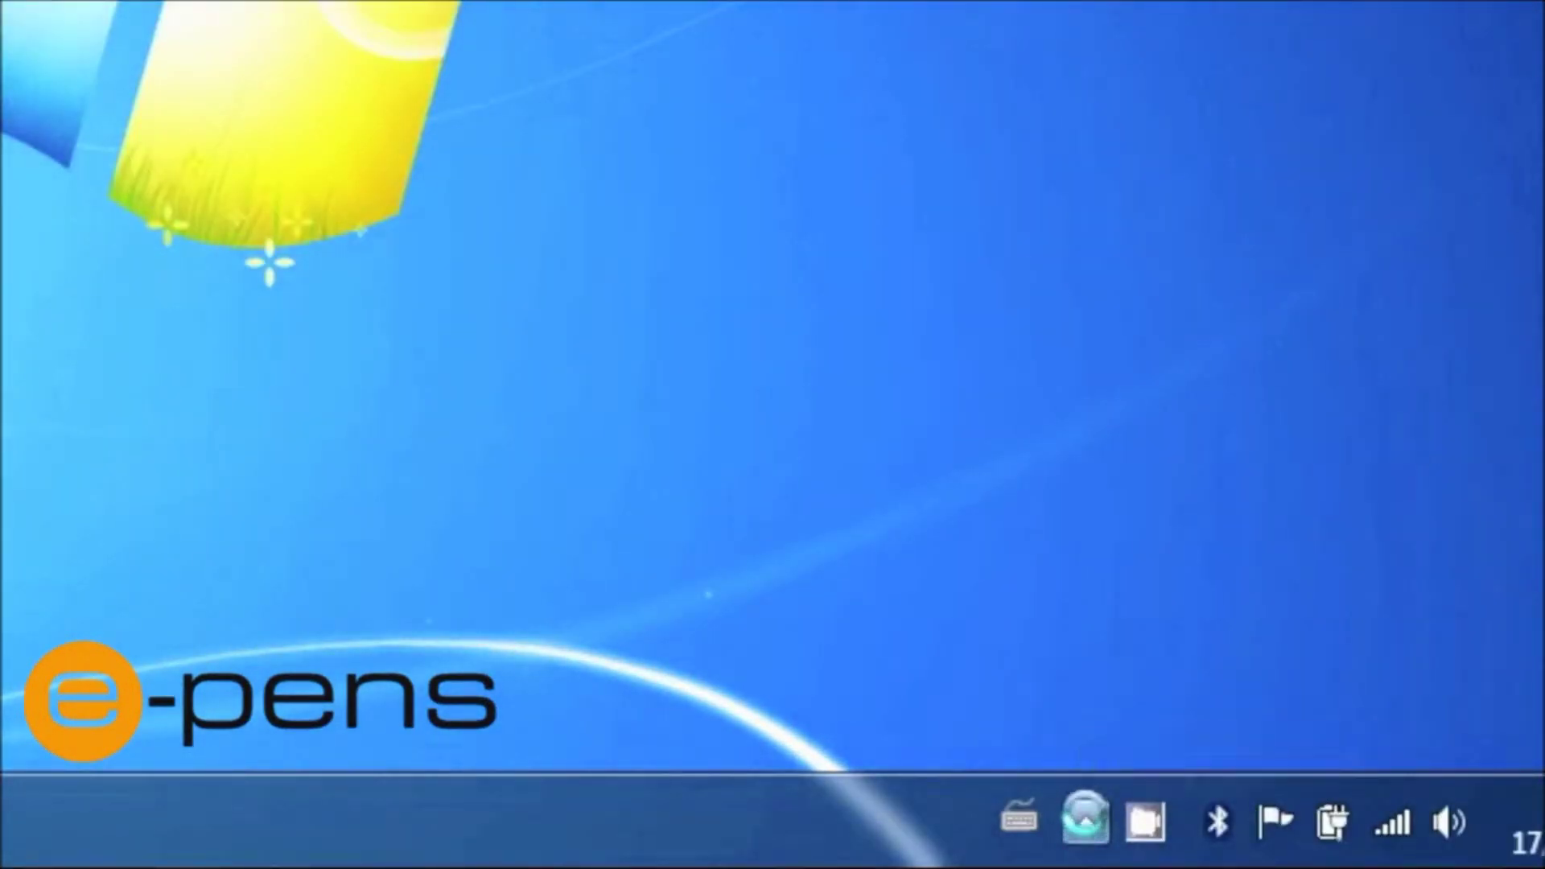
Show the hidden system tray icons so Note Manager can detect the connected pen
click(1085, 826)
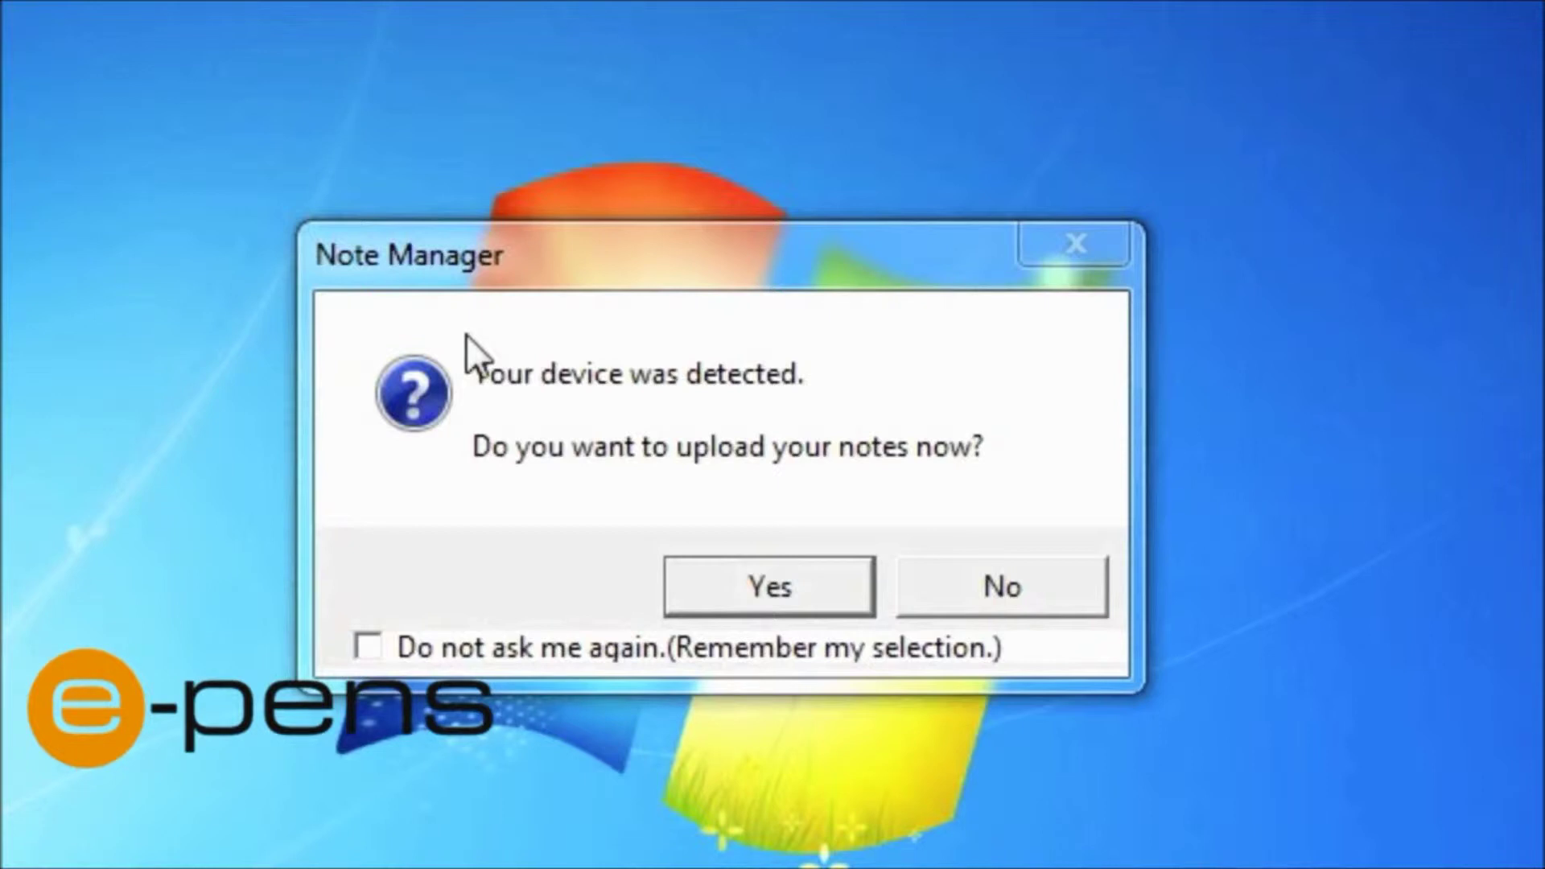
Accept uploading the detected pen's notes into Note Manager
click(758, 598)
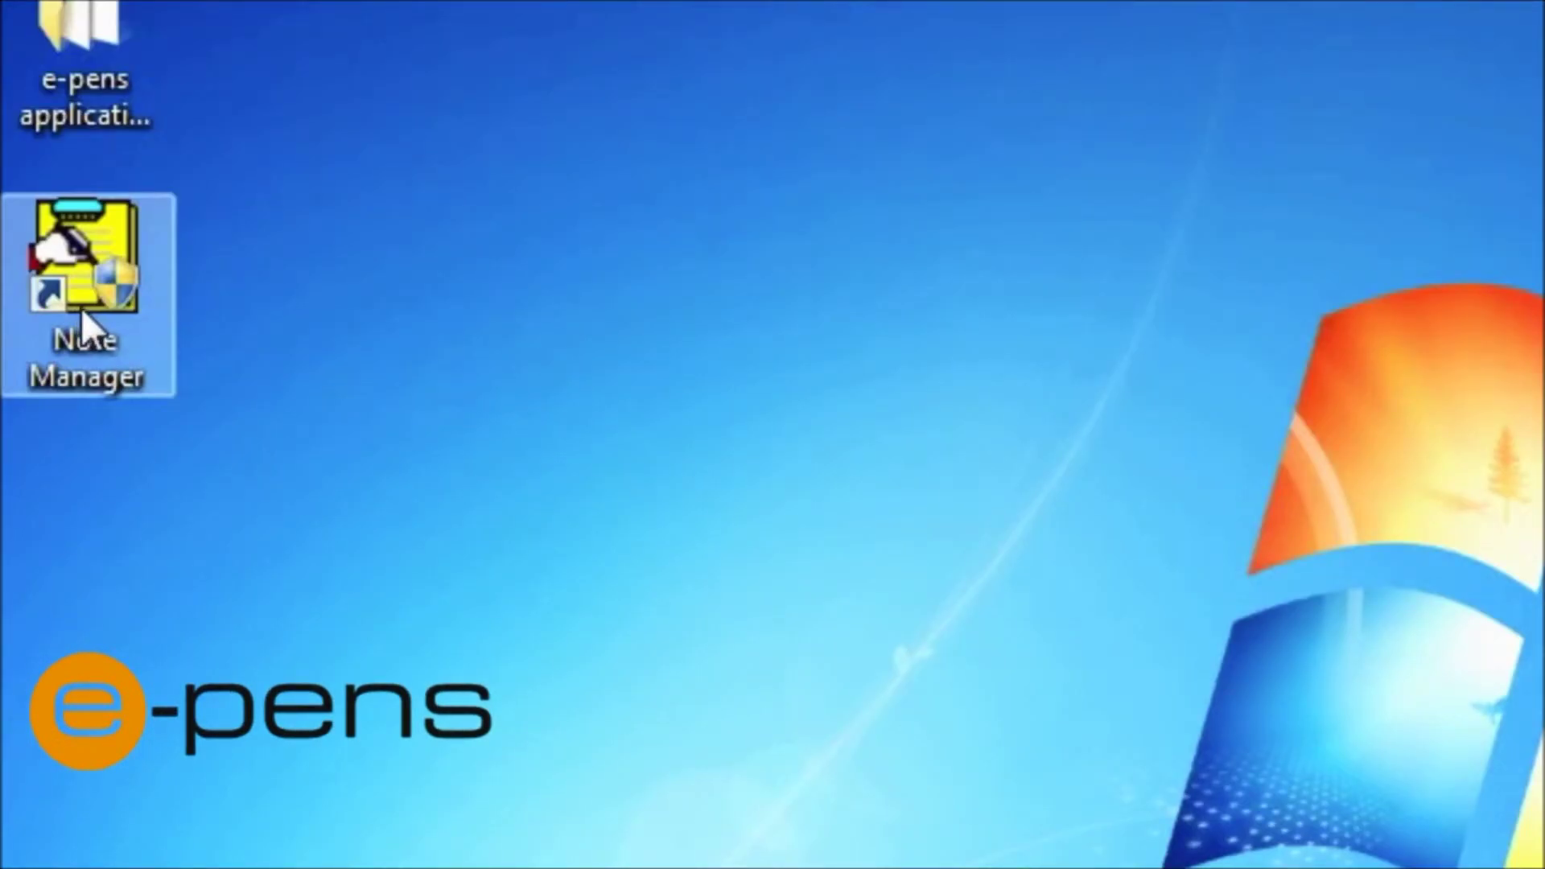
Launch Note Manager and open the third note in Mobile Notes > 17/05/2012
double_click(81, 308)
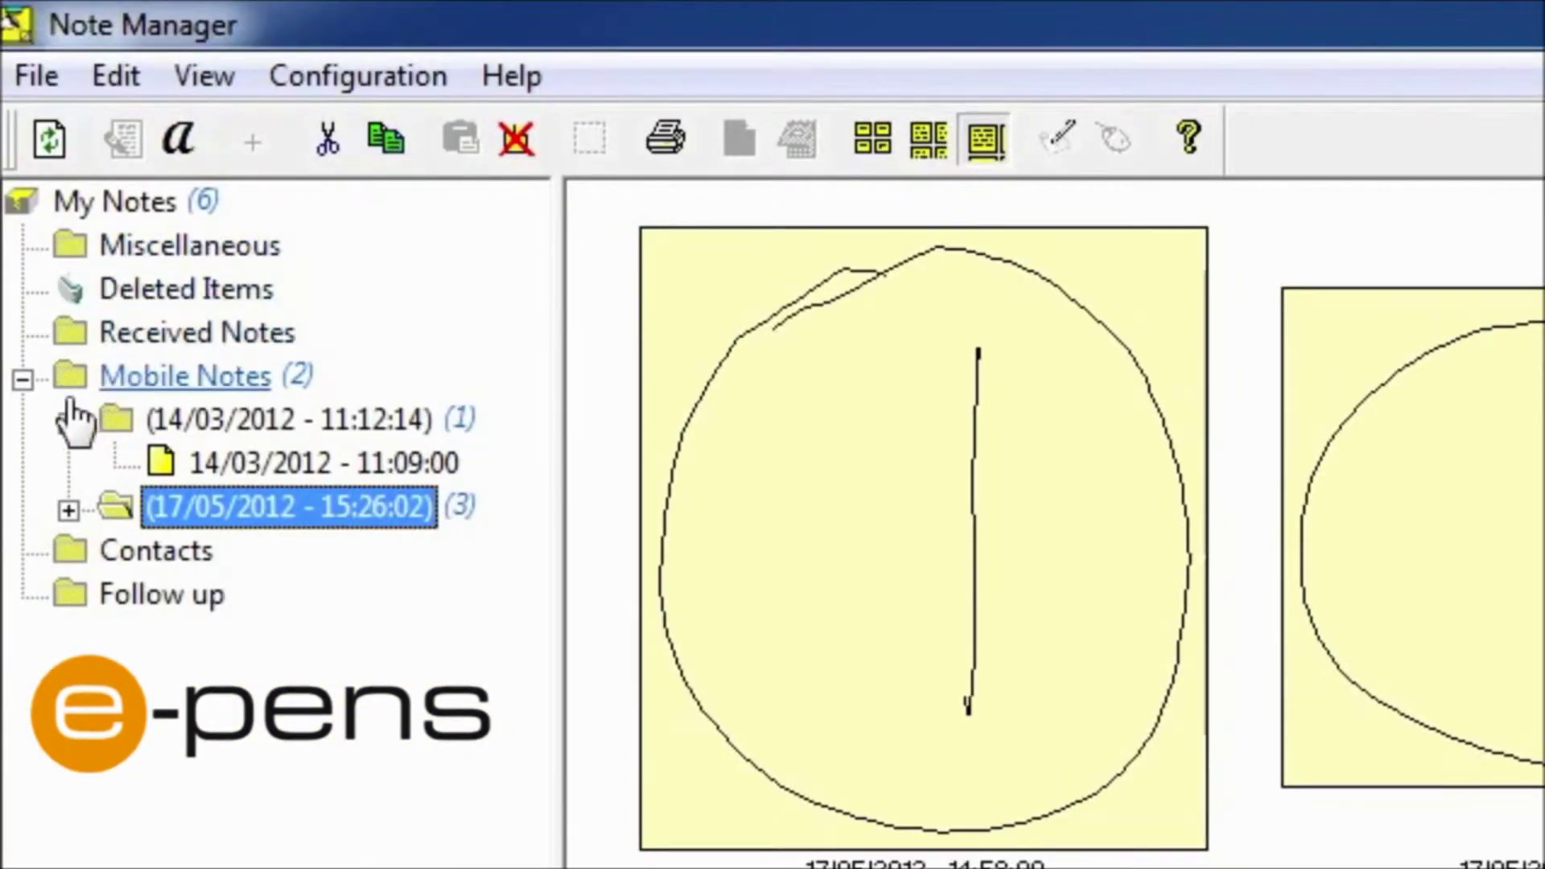
click(144, 377)
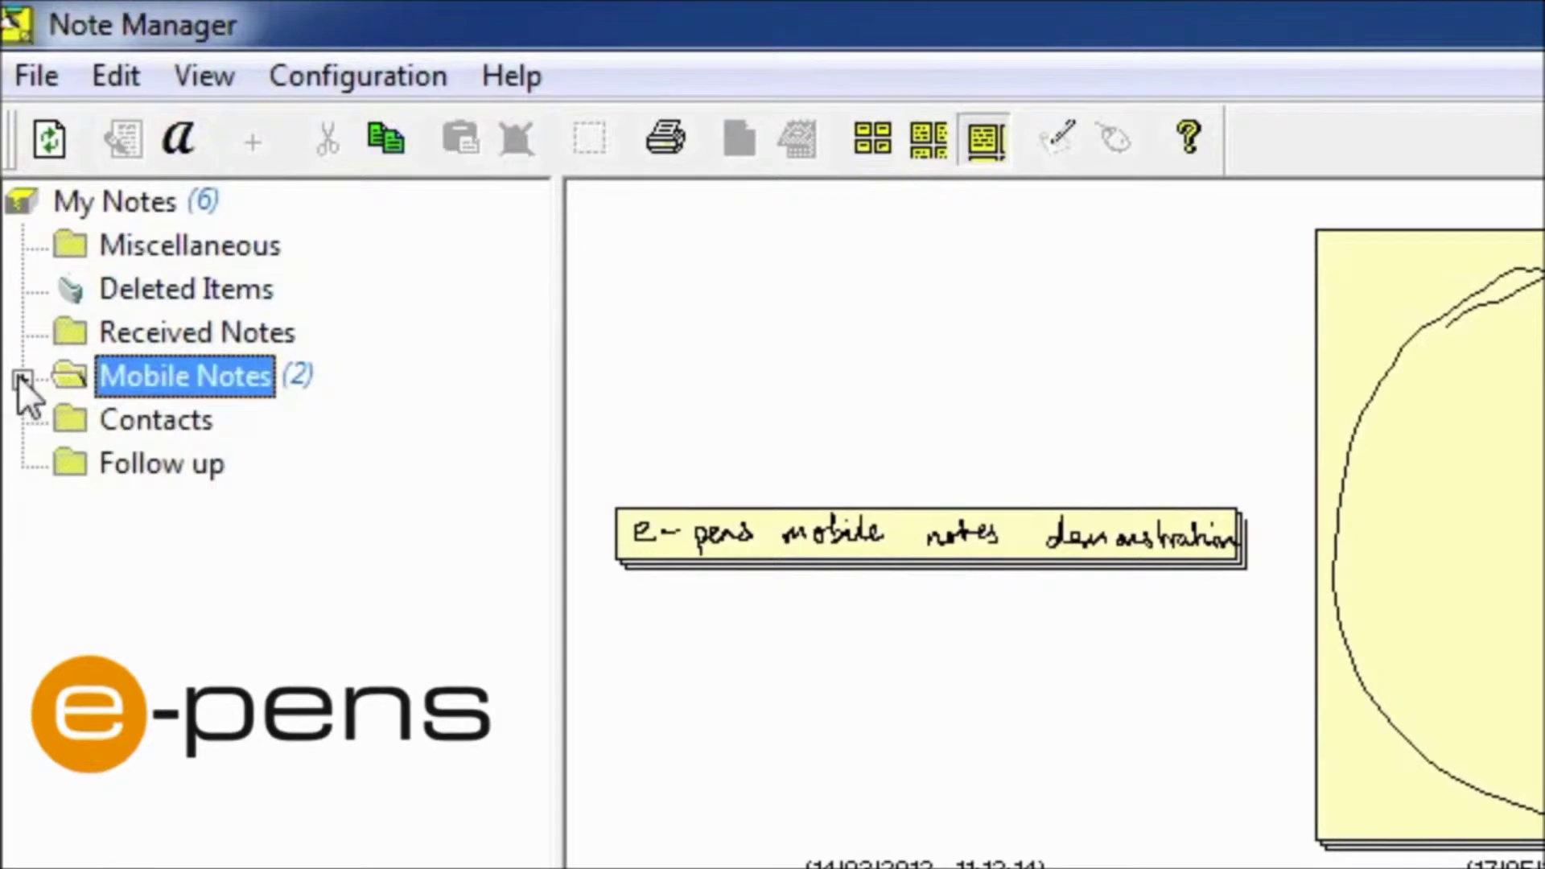
click(21, 377)
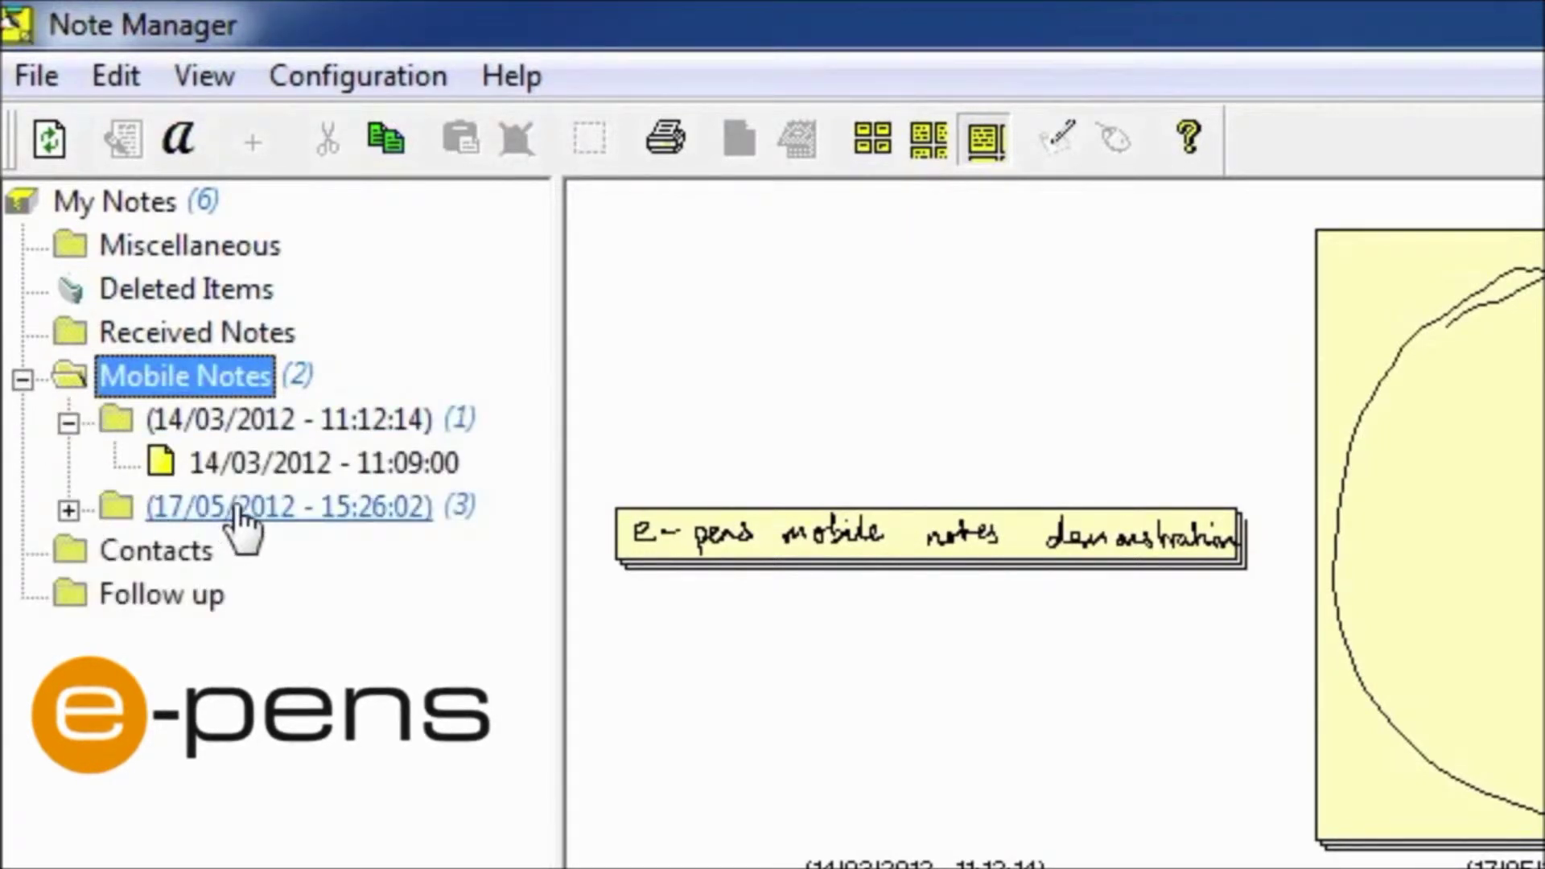
click(69, 508)
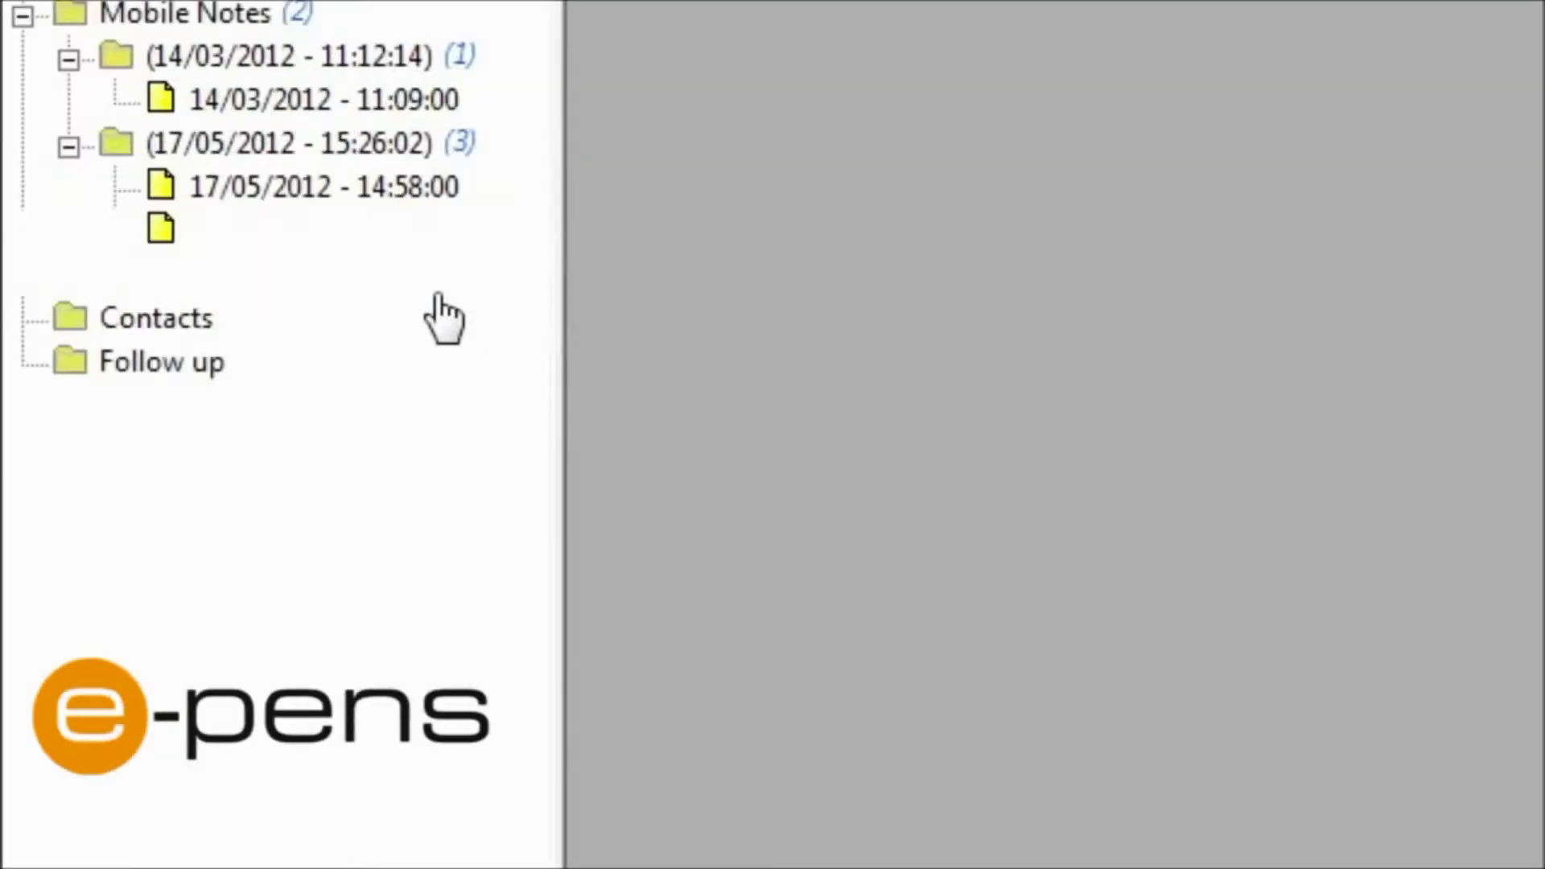
click(68, 274)
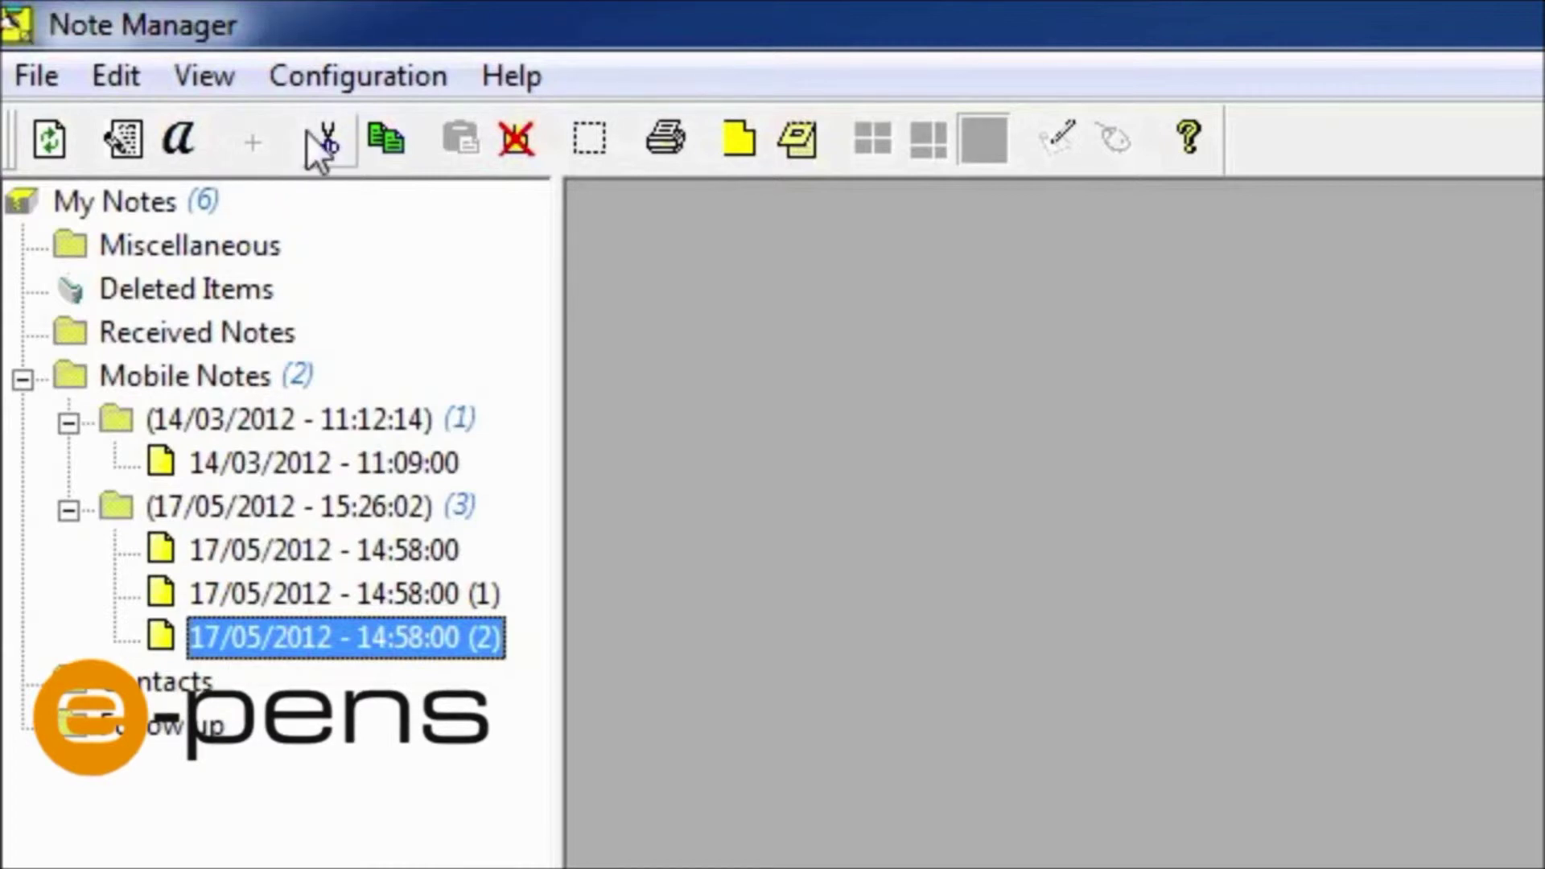
Open Configuration > Preferences and show the mobile unit upload options
click(379, 75)
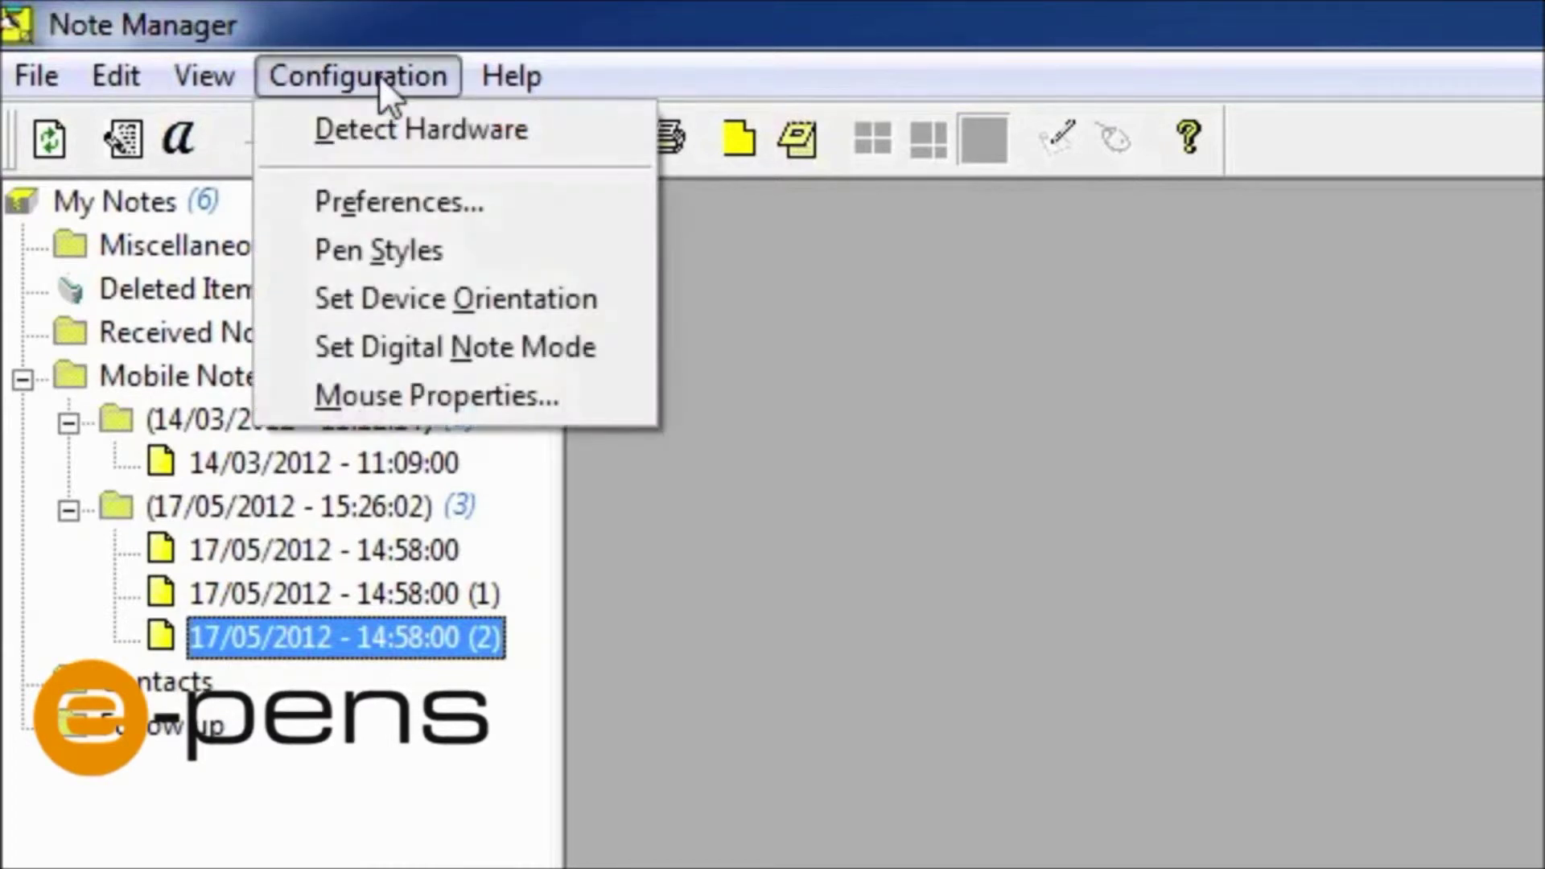
click(382, 198)
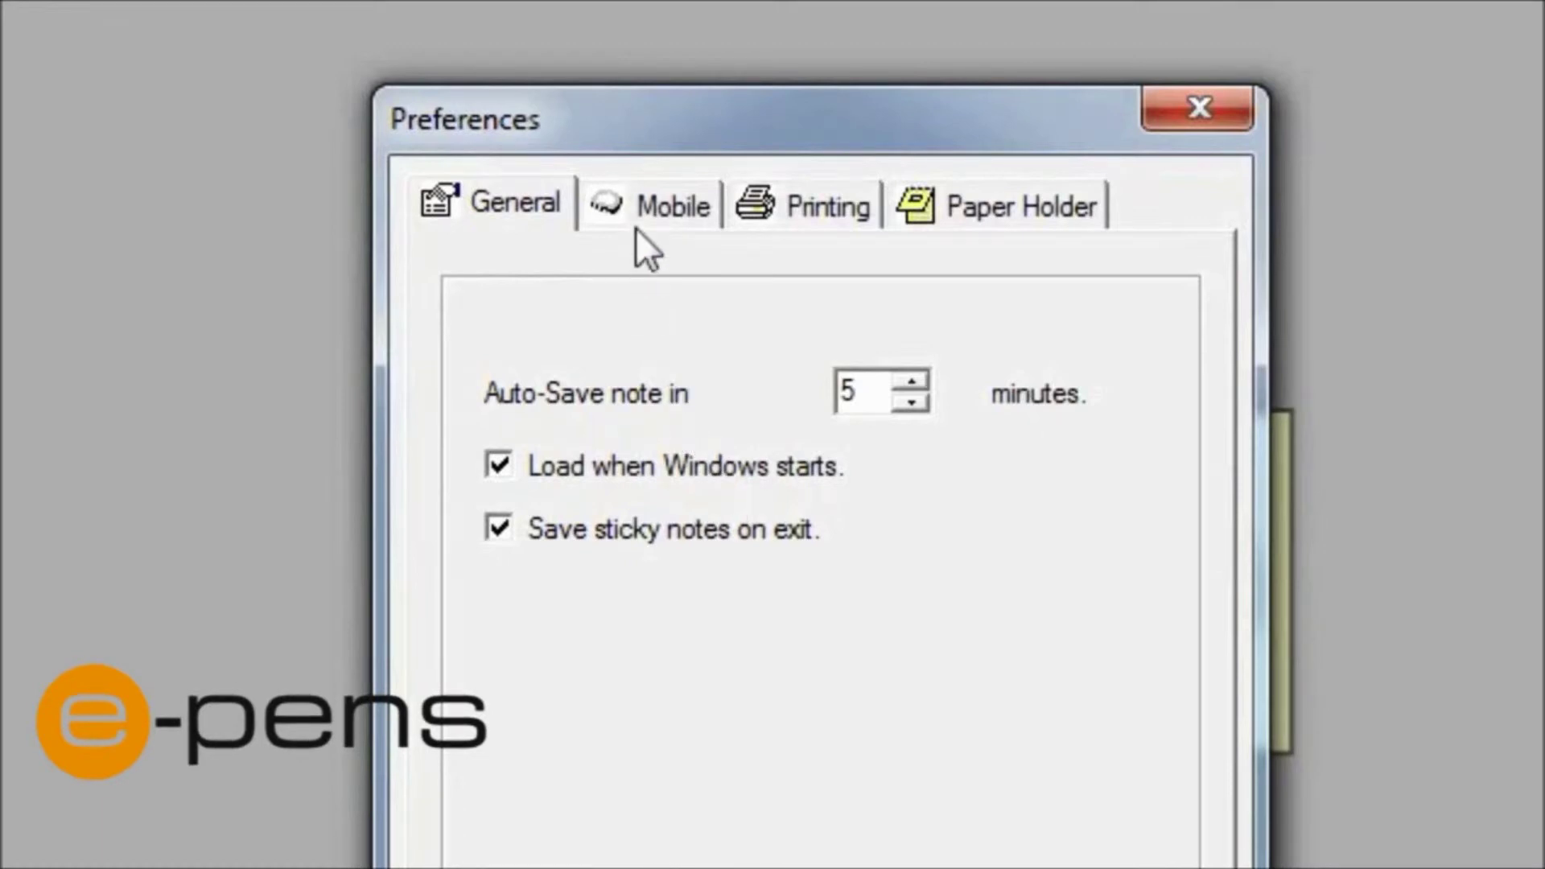
click(657, 208)
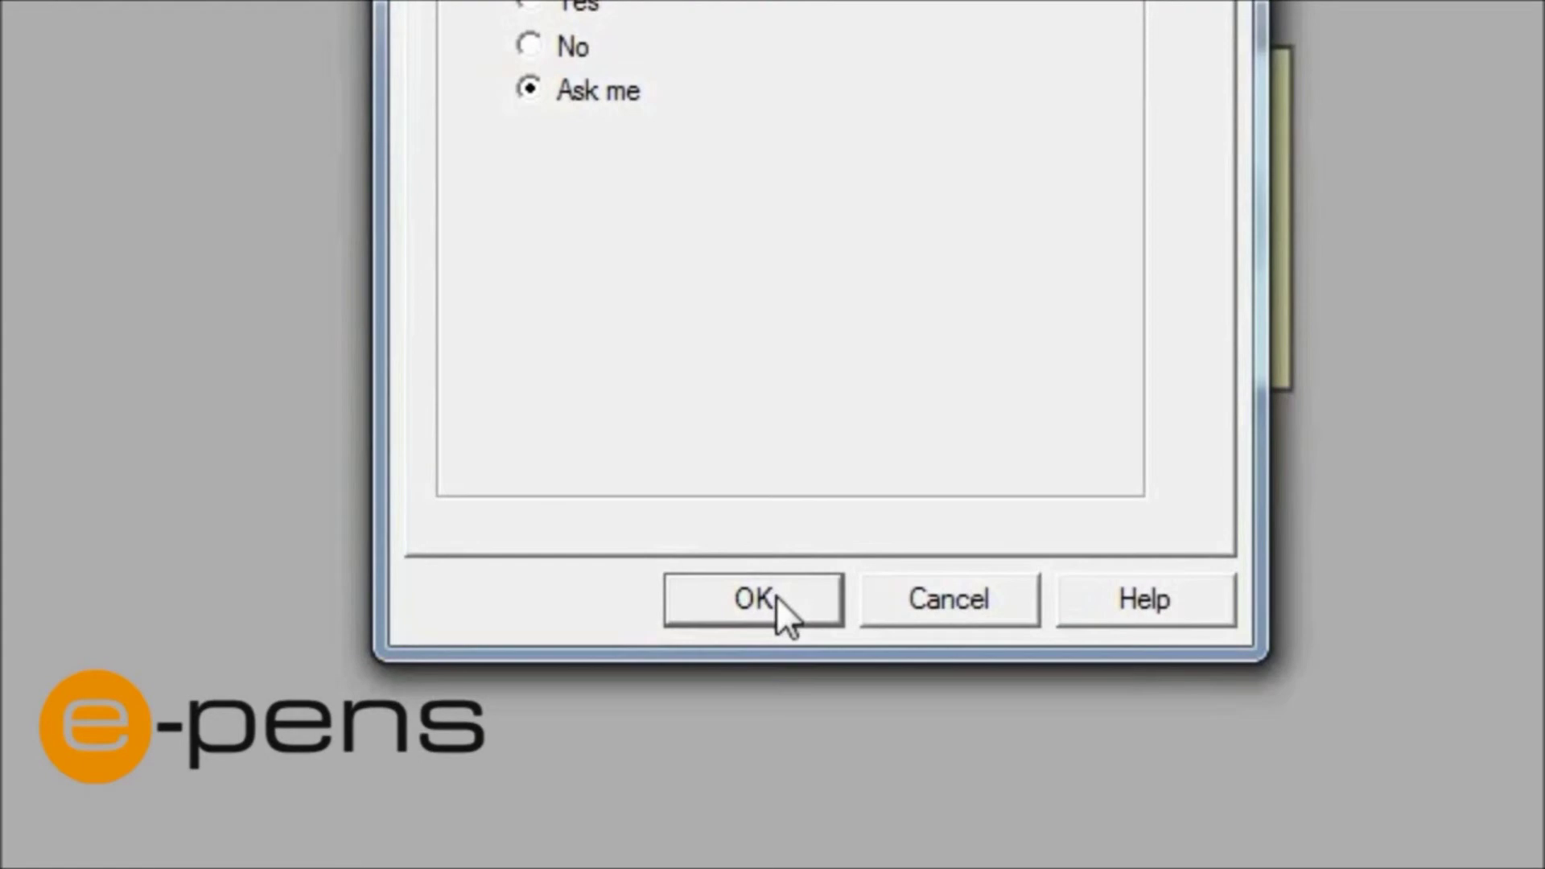
Confirm the preferences with automatic note upload left at 'Ask me'
click(777, 596)
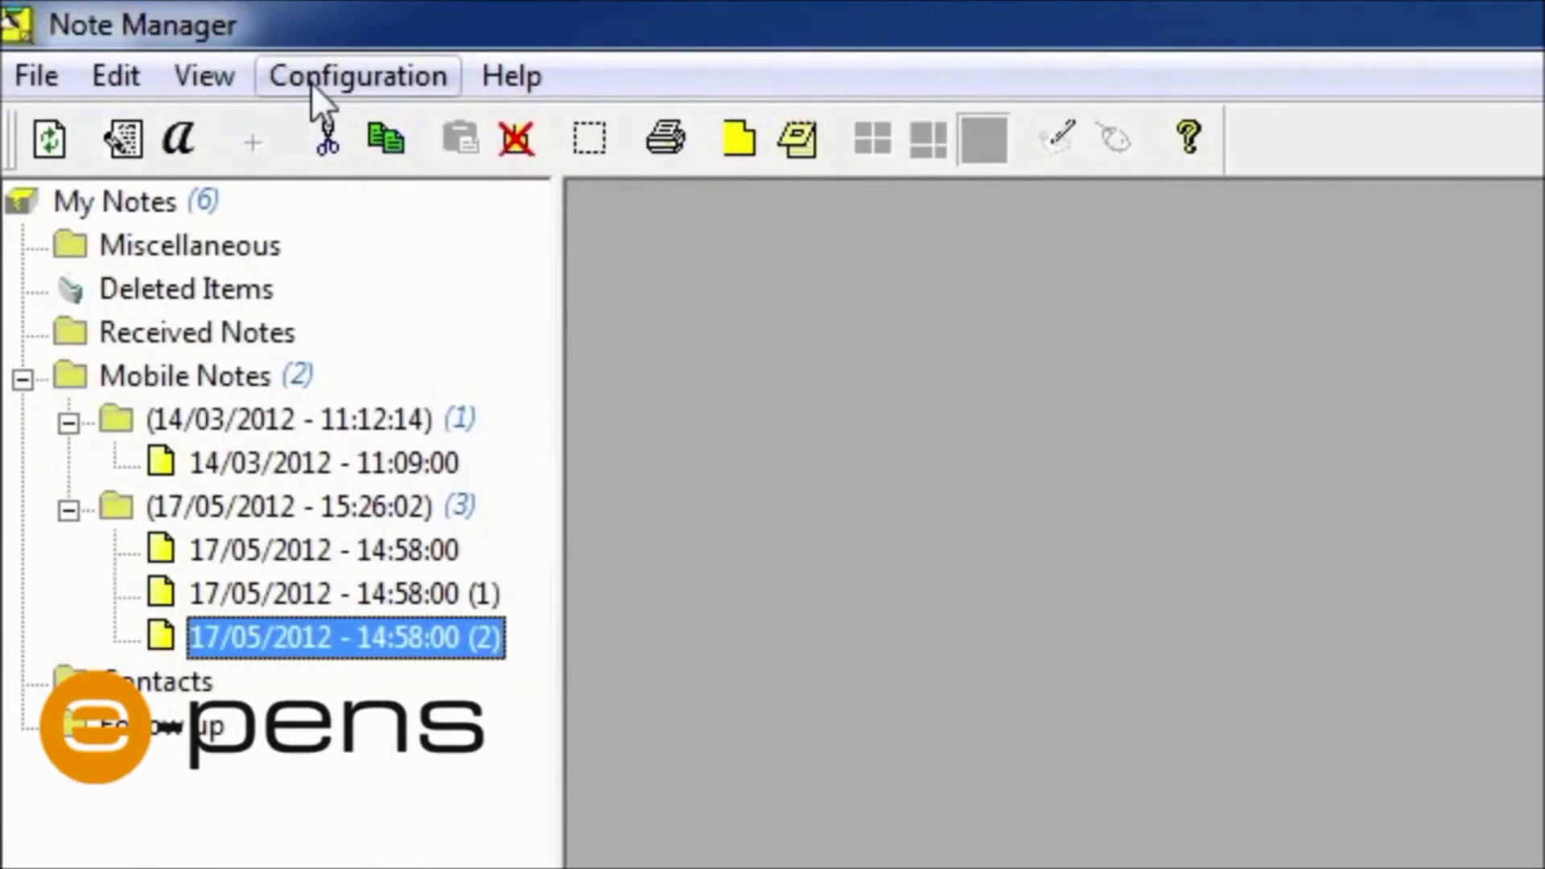
click(311, 84)
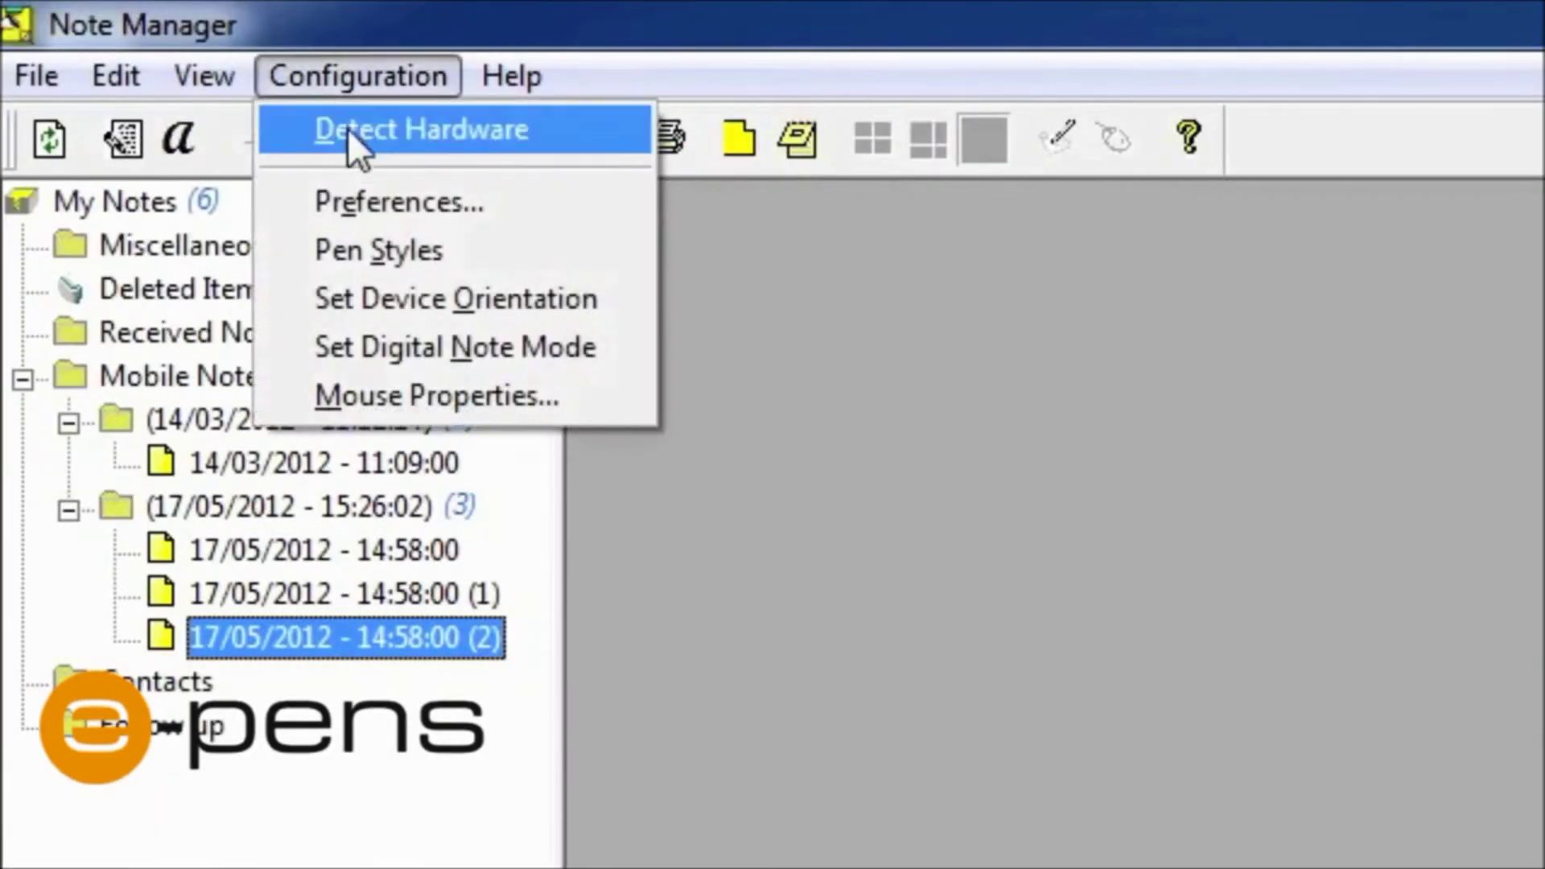
Set the base unit orientation to single paper at the top centre
click(372, 303)
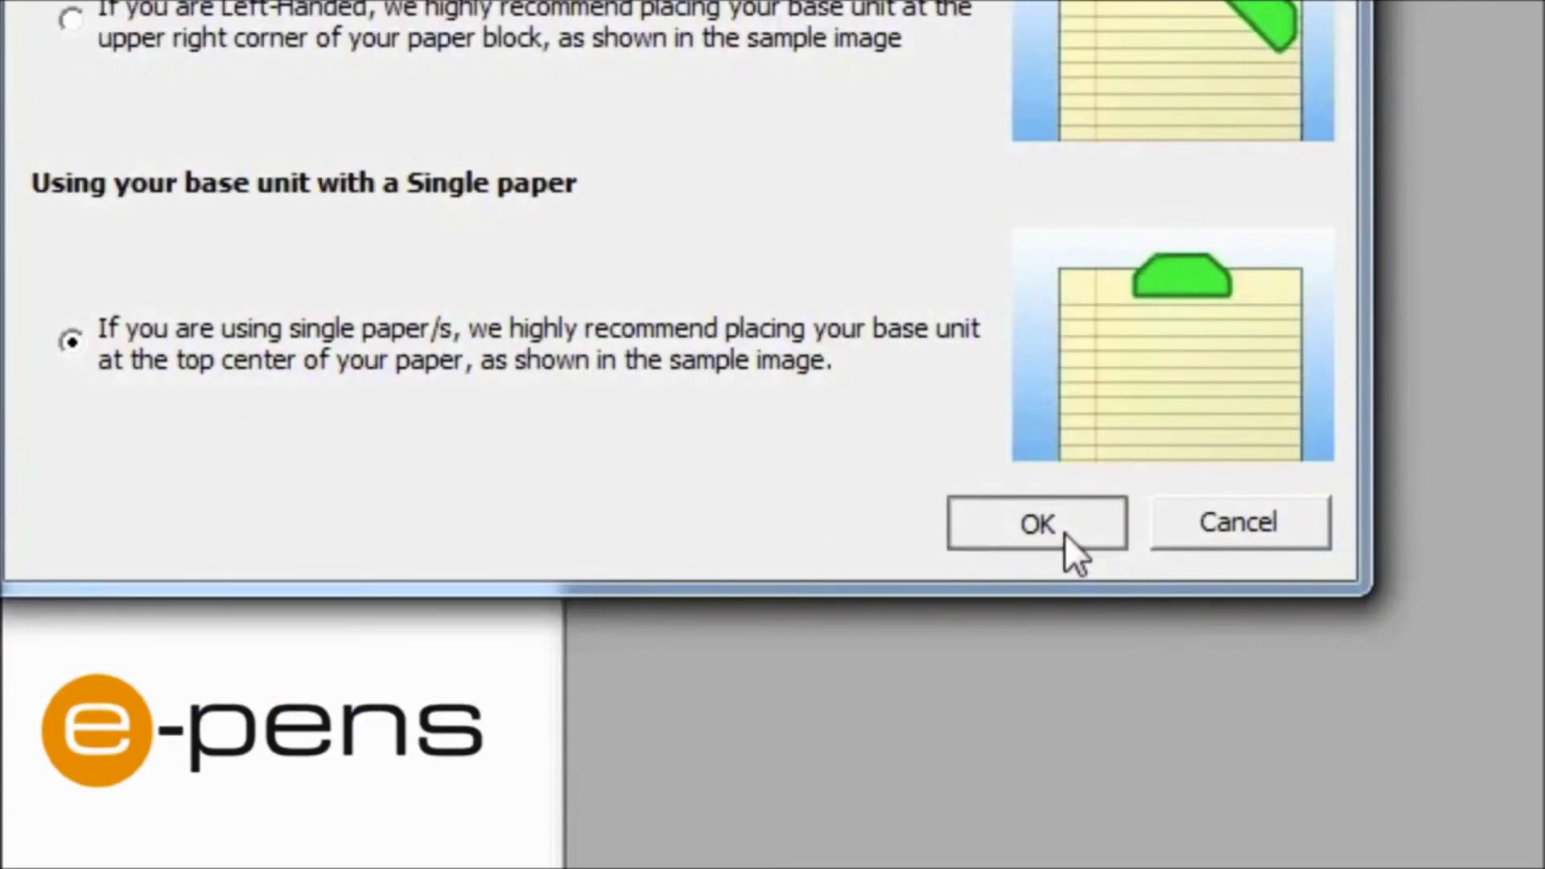
click(1065, 531)
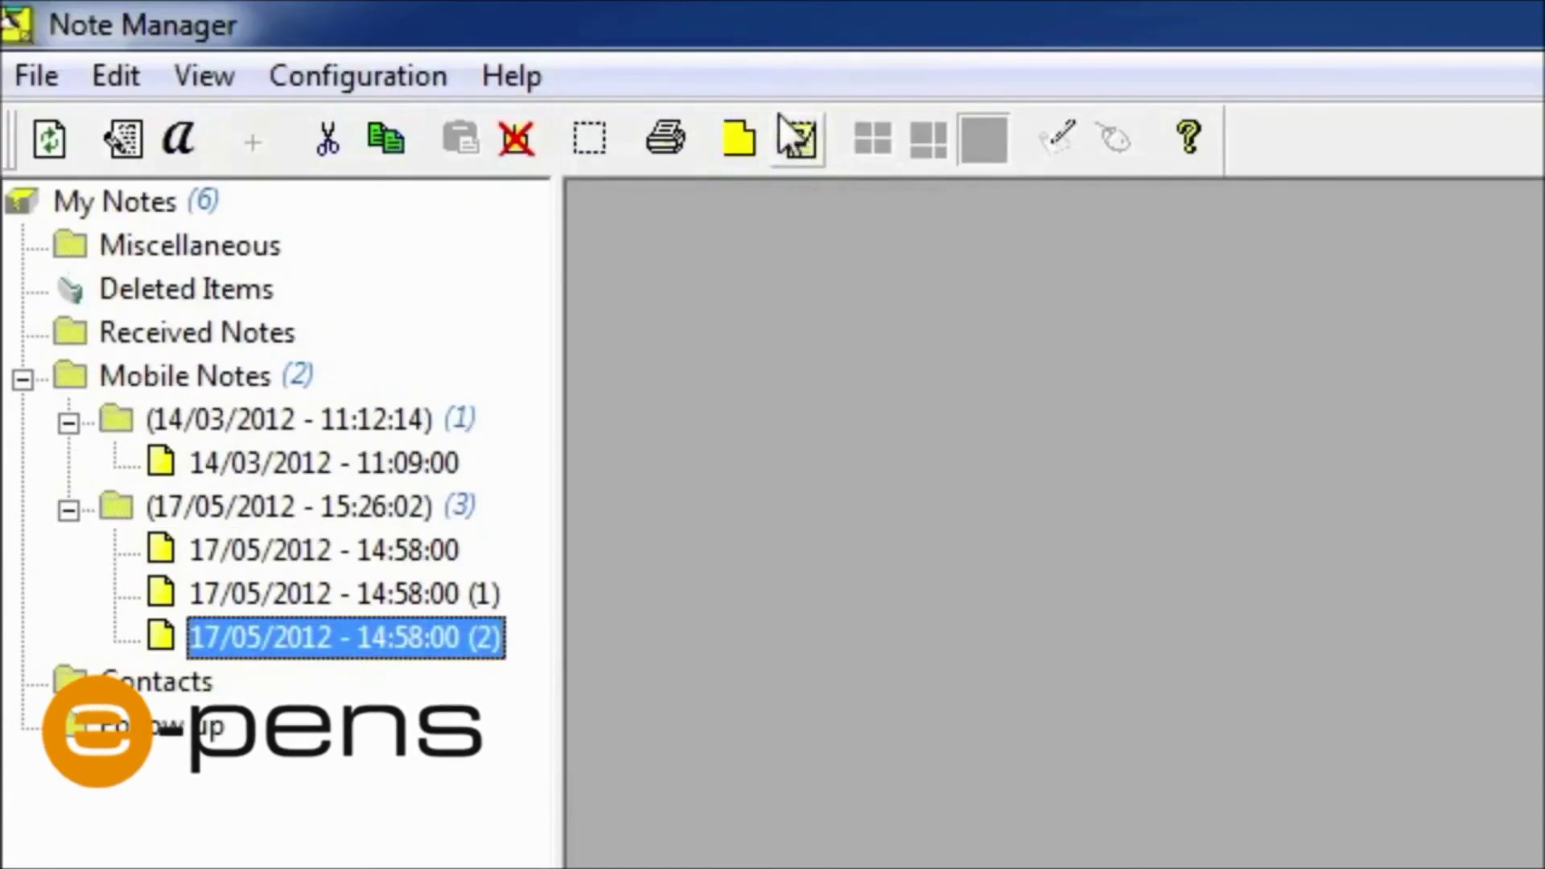
Upload notes from the device again, declining to delete the notes stored on it
click(21, 78)
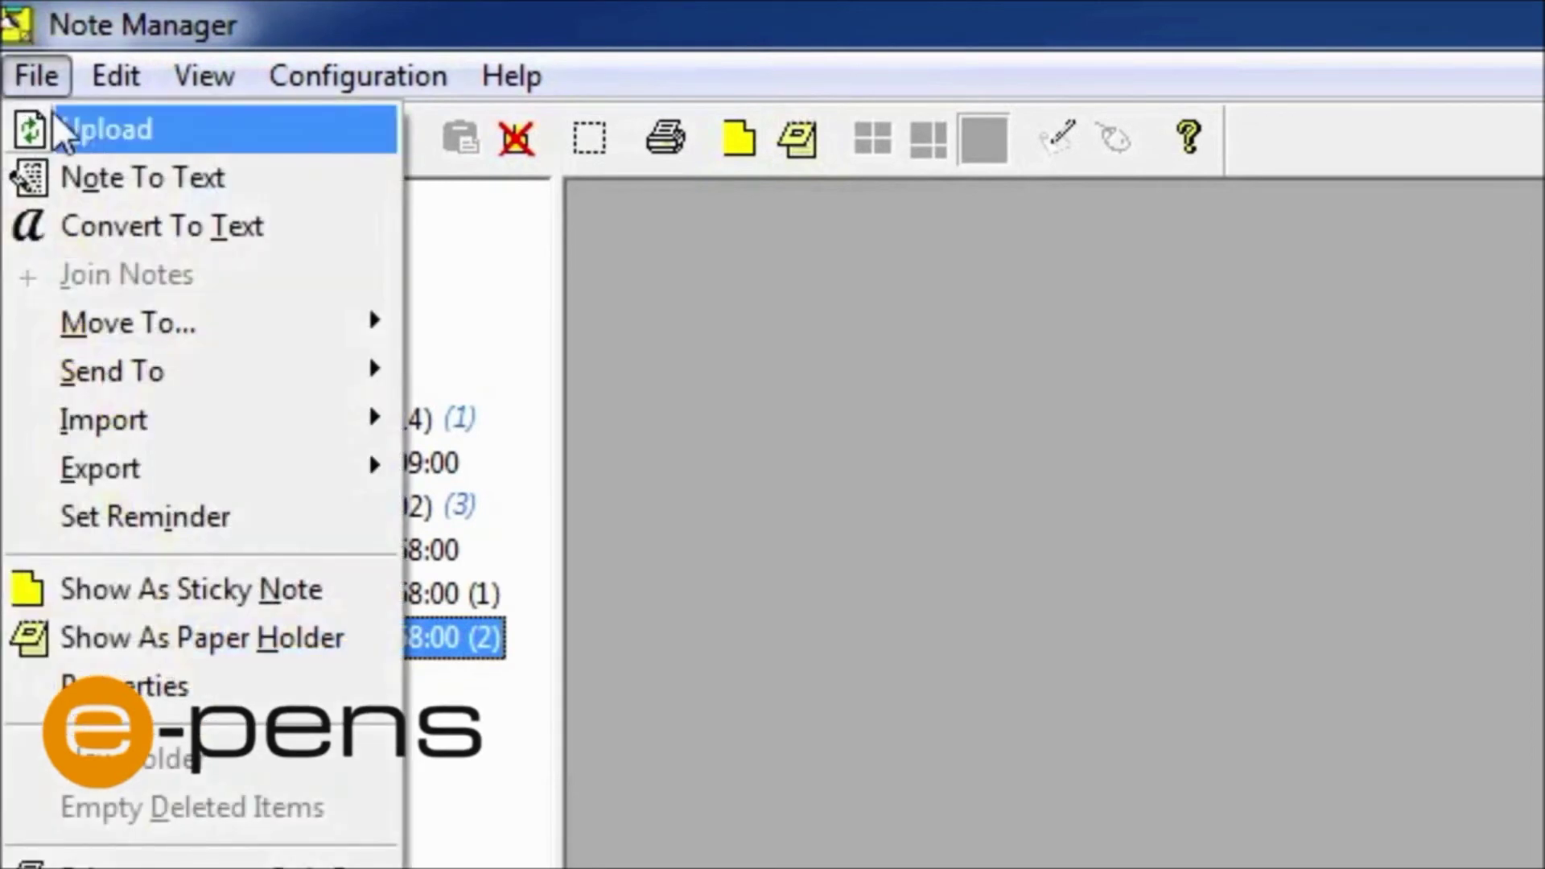
click(115, 130)
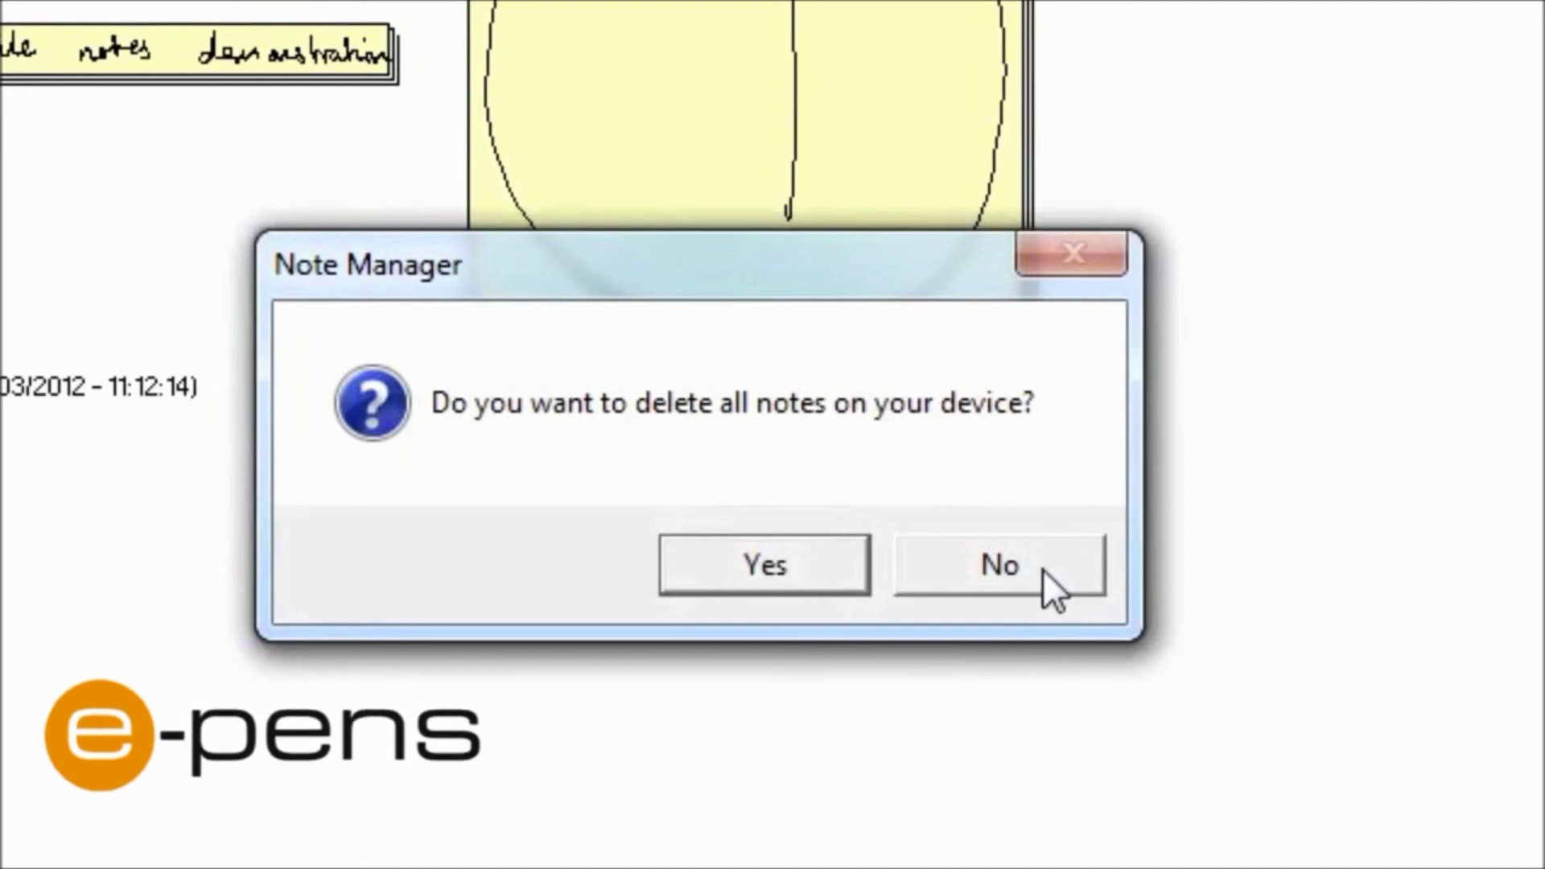
click(1044, 569)
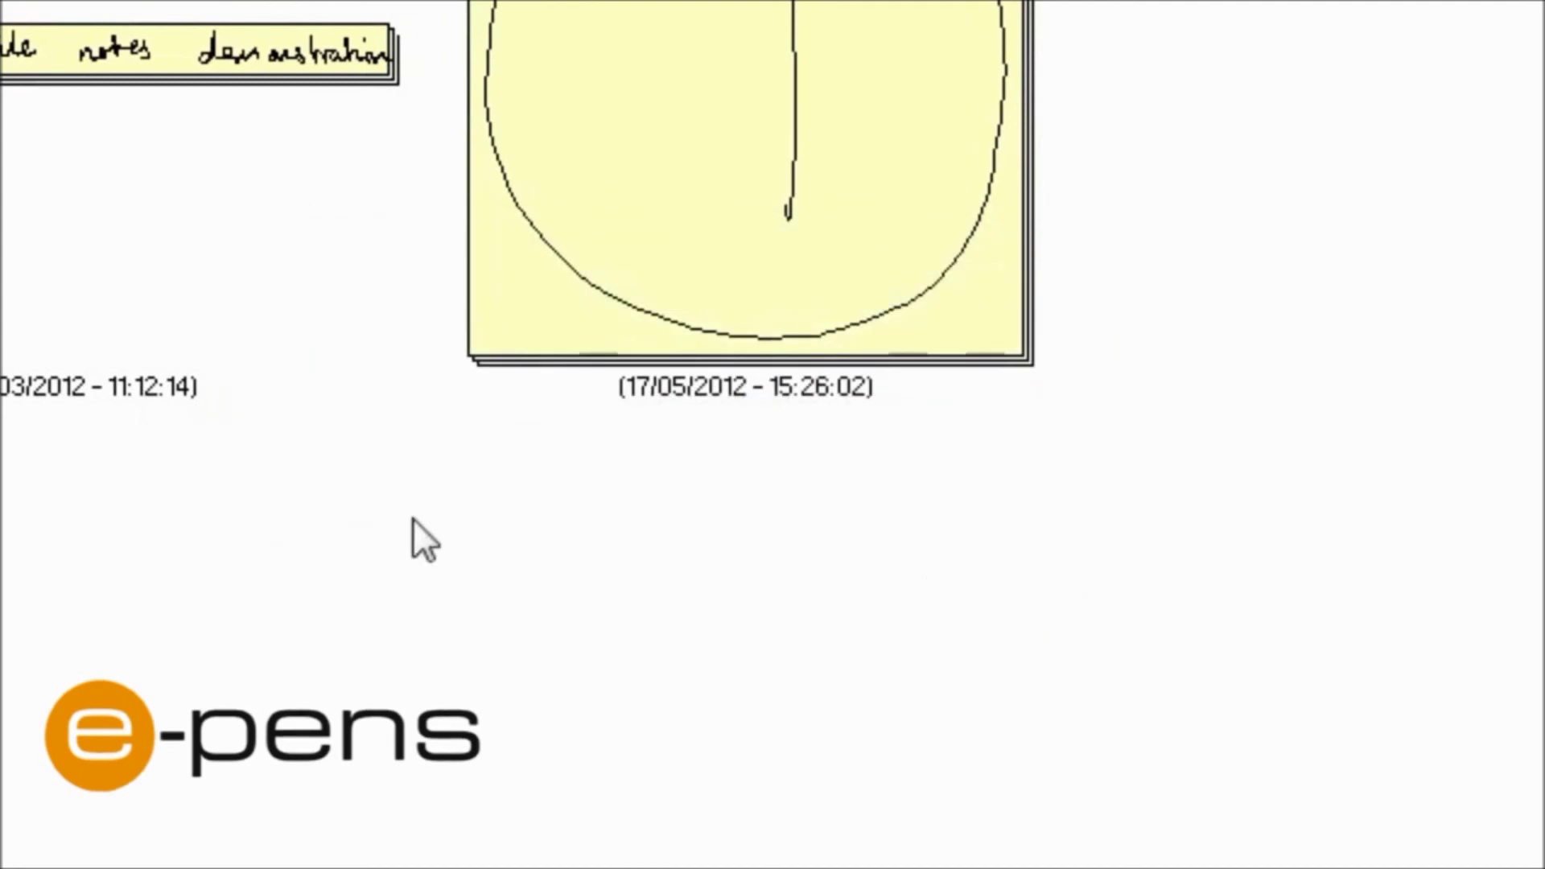